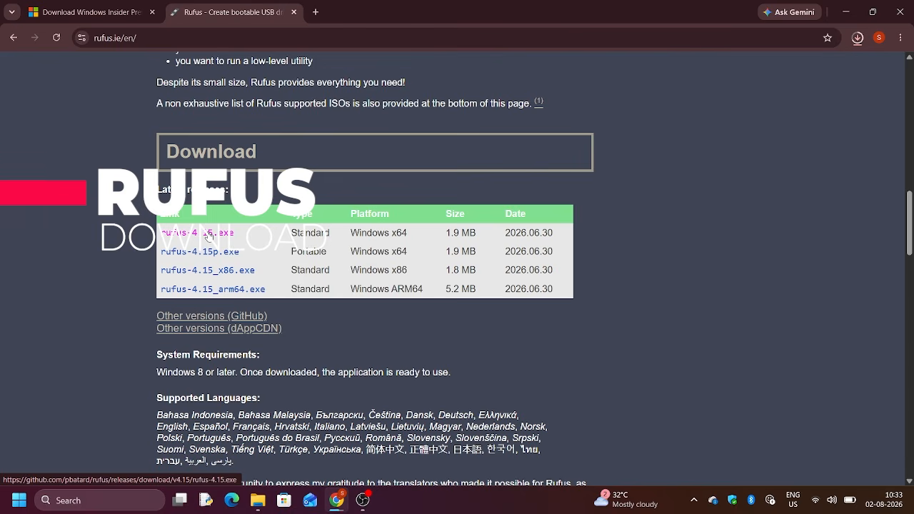
# Step: Download the standard Windows x64 release rufus-4.15.exe and switch to the Windows Insider Preview downloads page
pyautogui.click(210, 235)
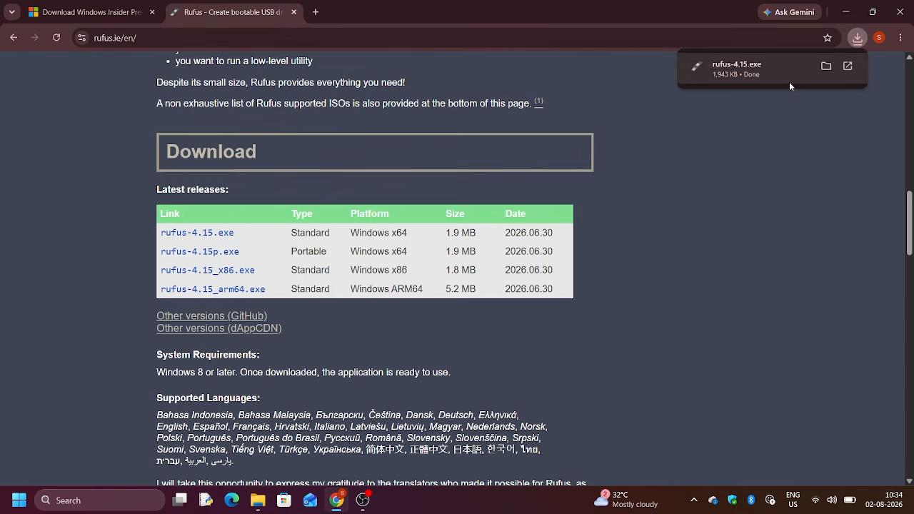
pyautogui.click(82, 15)
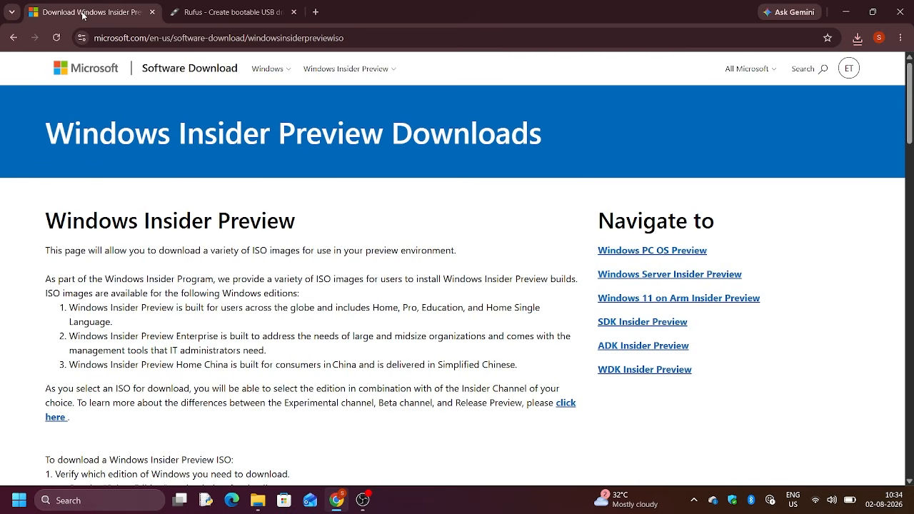
# Step: Choose the edition Experimental (Build 26300.8935) - 25H2 on the Insider Preview page and confirm it
pyautogui.scroll(-3, 389, 228)
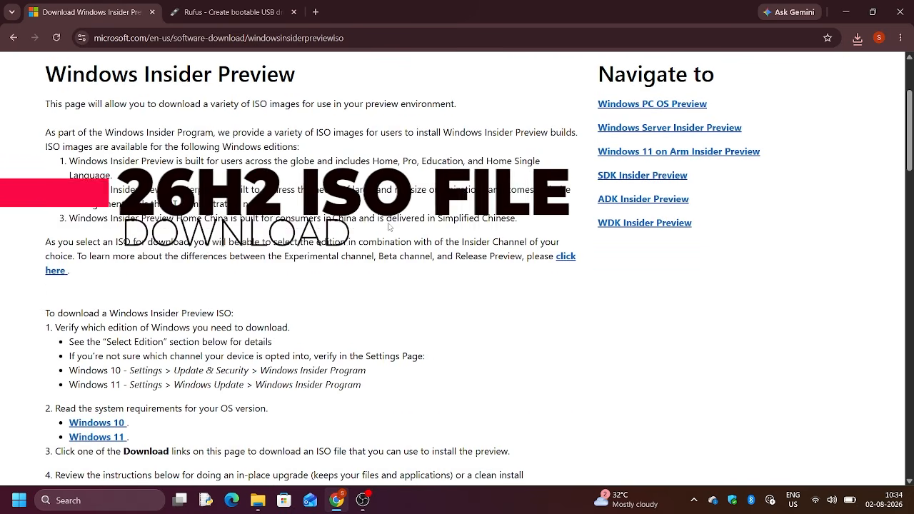
pyautogui.scroll(-10, 389, 223)
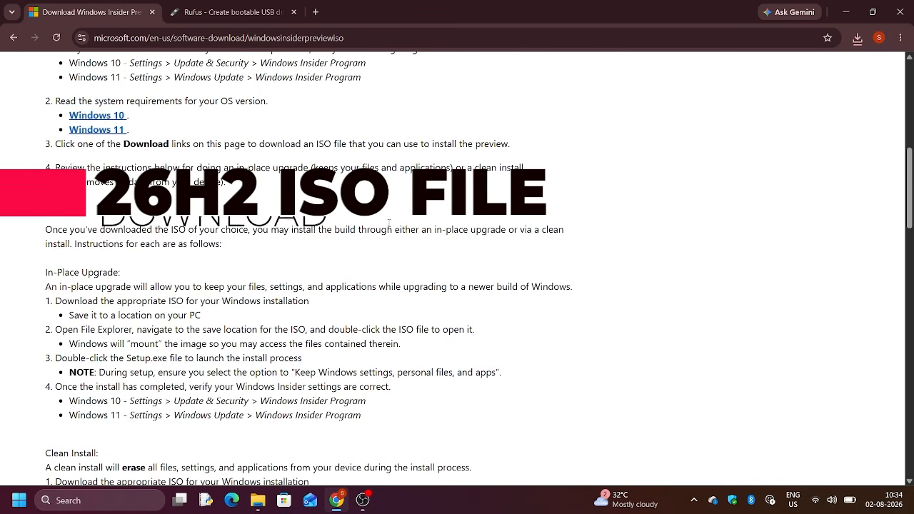
pyautogui.scroll(-10, 389, 224)
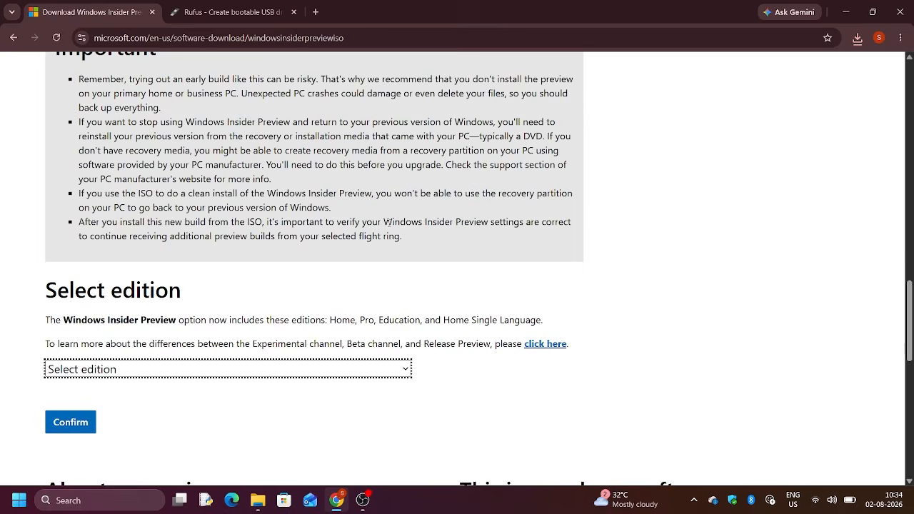
pyautogui.click(314, 221)
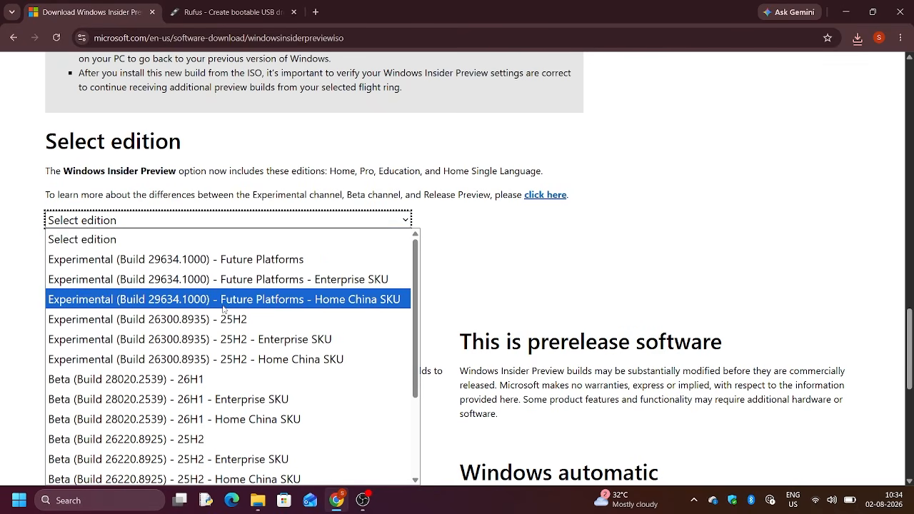
pyautogui.click(219, 320)
pyautogui.click(84, 275)
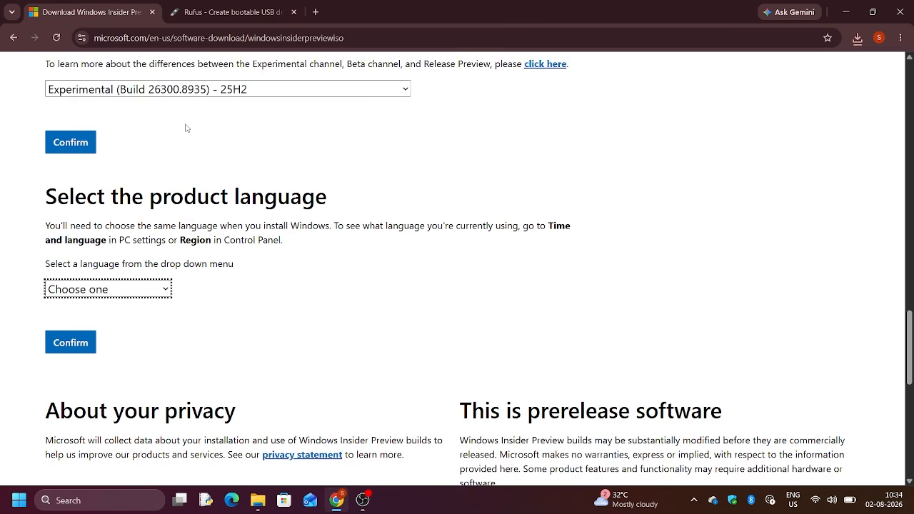
# Step: Confirm English (United States) as the product language and start the 64-bit ISO download
pyautogui.scroll(-1, 185, 128)
pyautogui.click(160, 193)
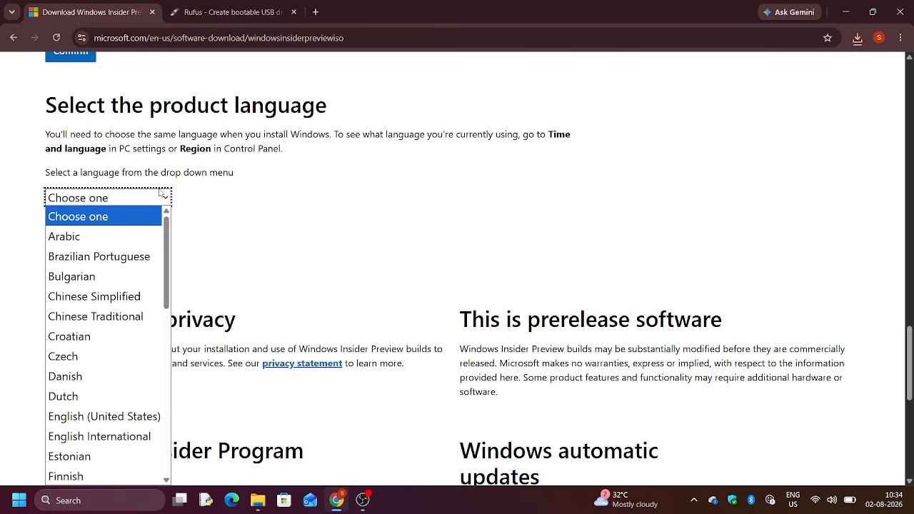
pyautogui.click(111, 416)
pyautogui.click(78, 260)
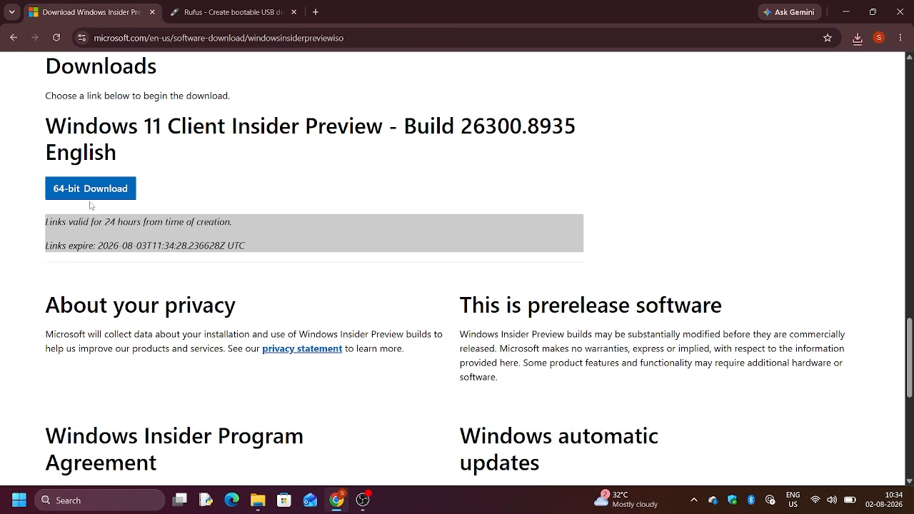
pyautogui.click(90, 194)
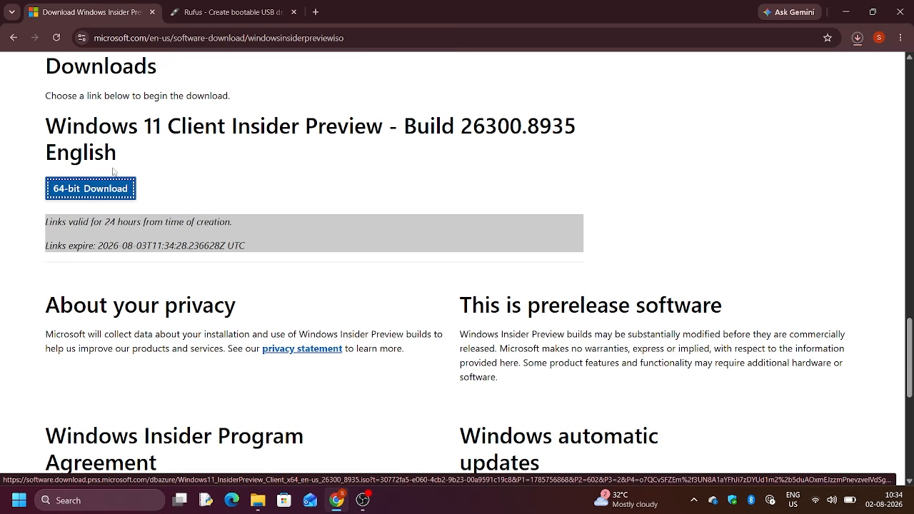
# Step: Check the recent download history for the ISO and Rufus files, and minimize the browser
pyautogui.click(857, 39)
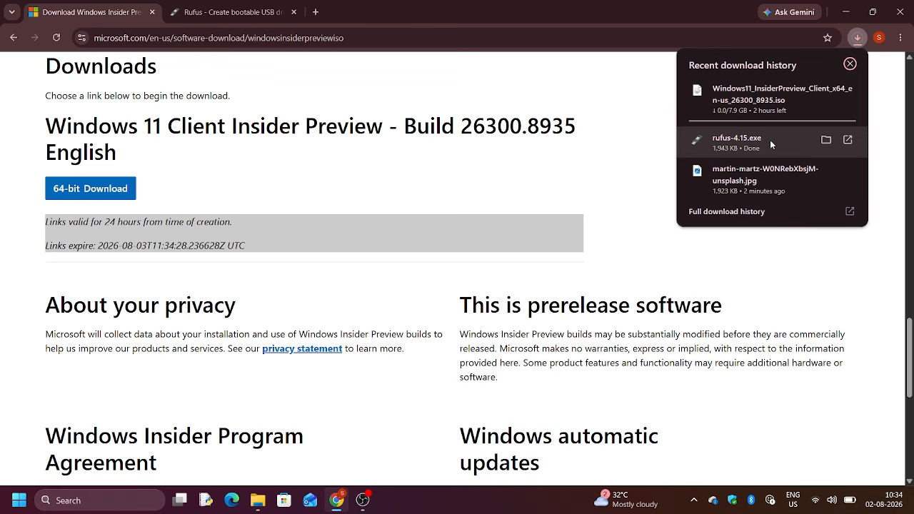
pyautogui.click(847, 8)
pyautogui.click(848, 8)
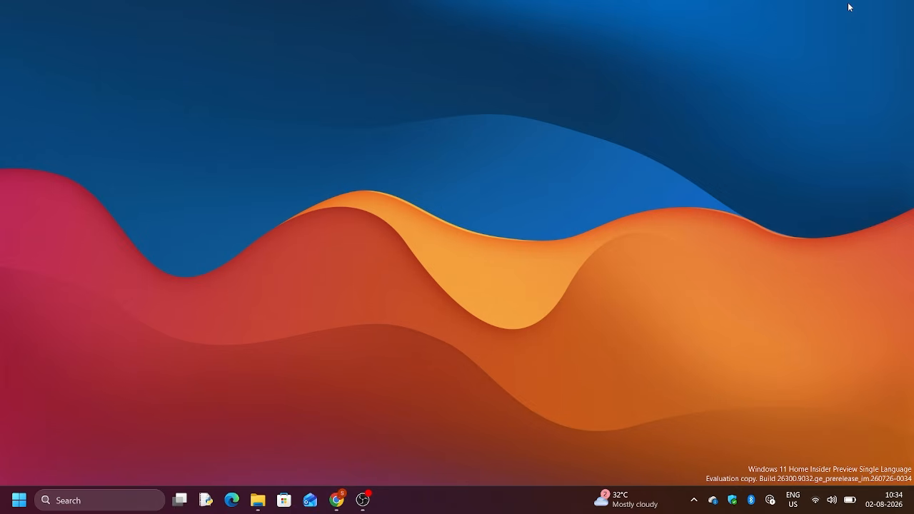
# Step: Find rufus-4.15.exe in the Downloads folder by searching for "ru" and launch it
pyautogui.moveTo(259, 500)
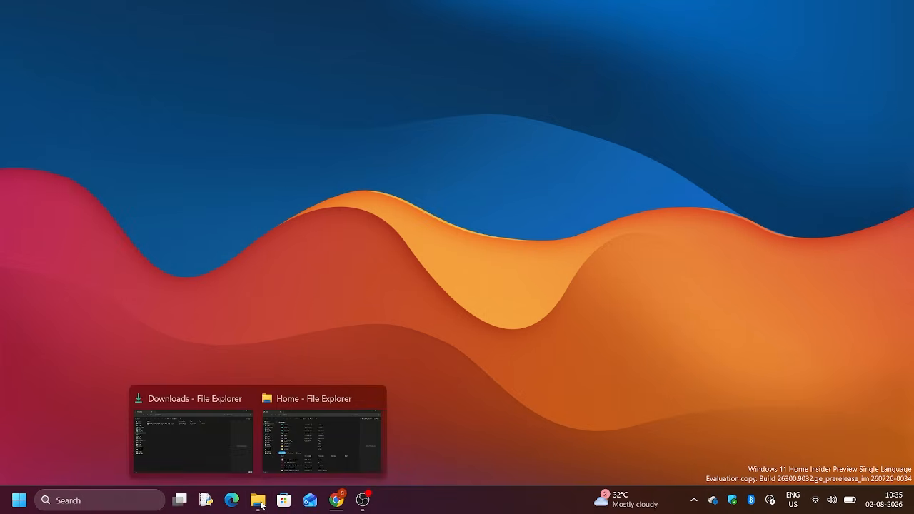
pyautogui.click(205, 434)
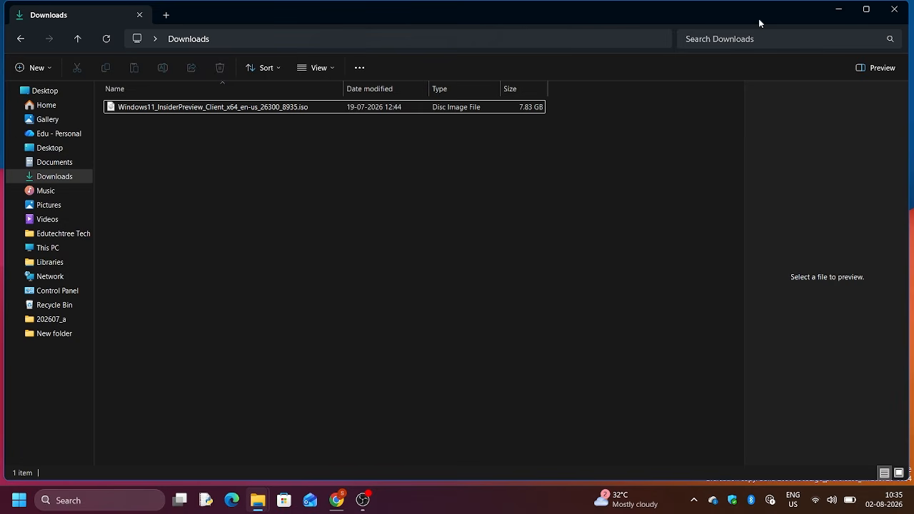
pyautogui.click(748, 37)
pyautogui.write('ru')
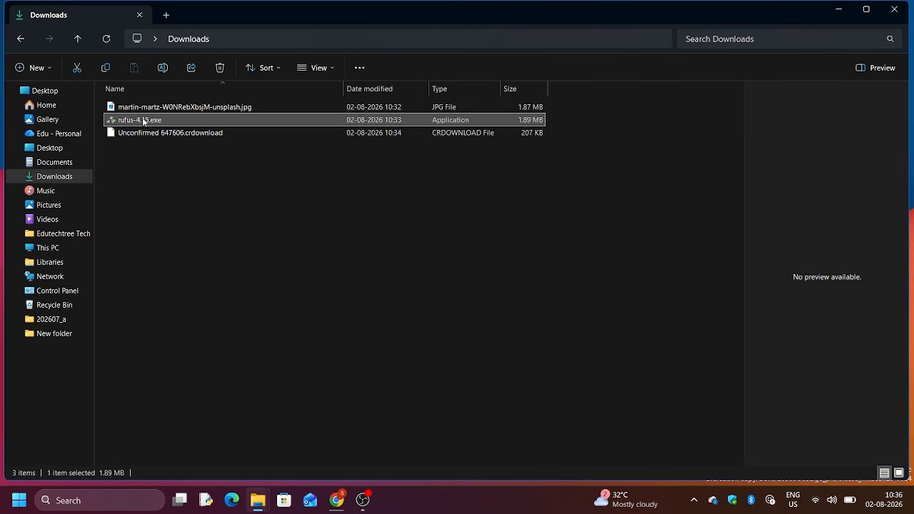
pyautogui.doubleClick(143, 121)
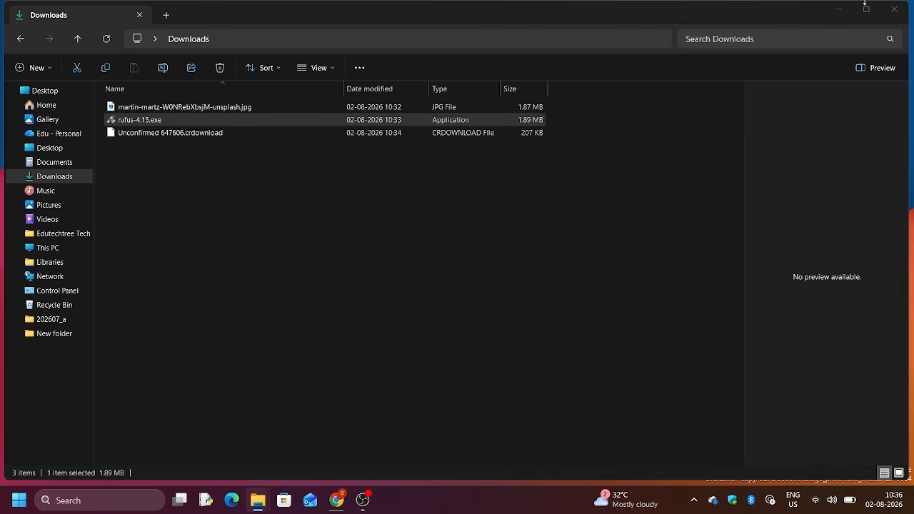
# Step: Minimize File Explorer, decline Rufus's online update checks, and reposition the Rufus window on the desktop
pyautogui.click(847, 10)
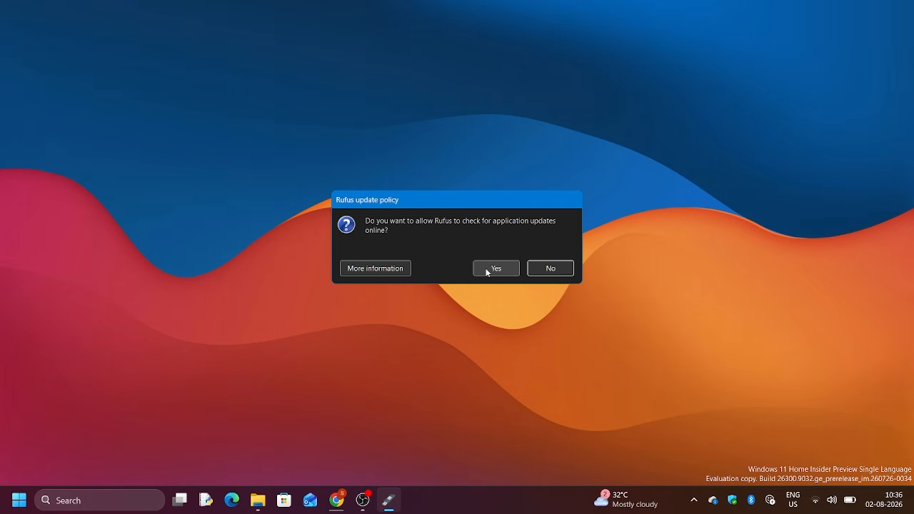
pyautogui.click(552, 269)
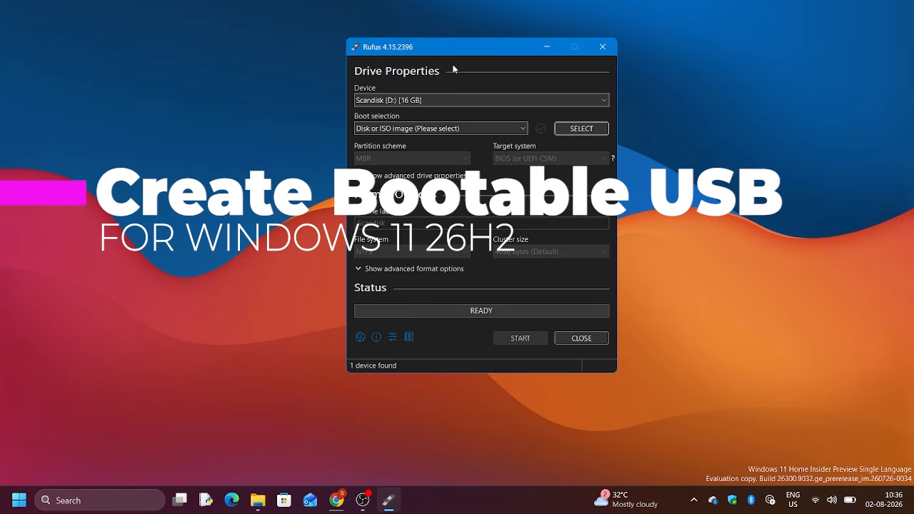
pyautogui.moveTo(446, 50); pyautogui.dragTo(405, 81)
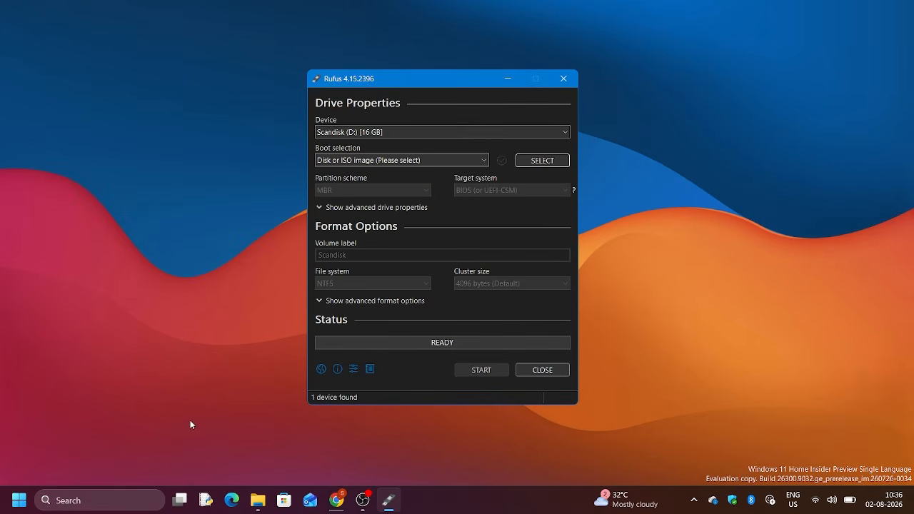
# Step: Check the USB drive under This PC in File Explorer, and return to Rufus with File Explorer minimized
pyautogui.moveTo(257, 500)
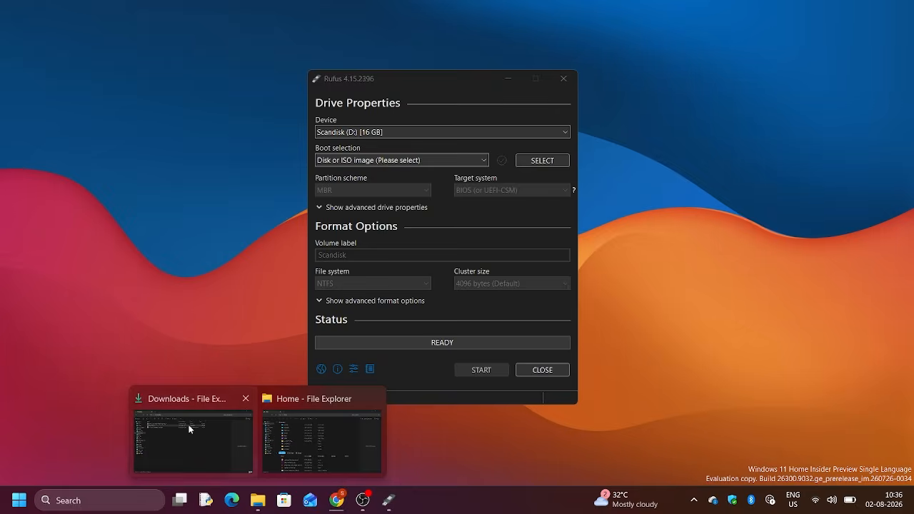
pyautogui.click(188, 428)
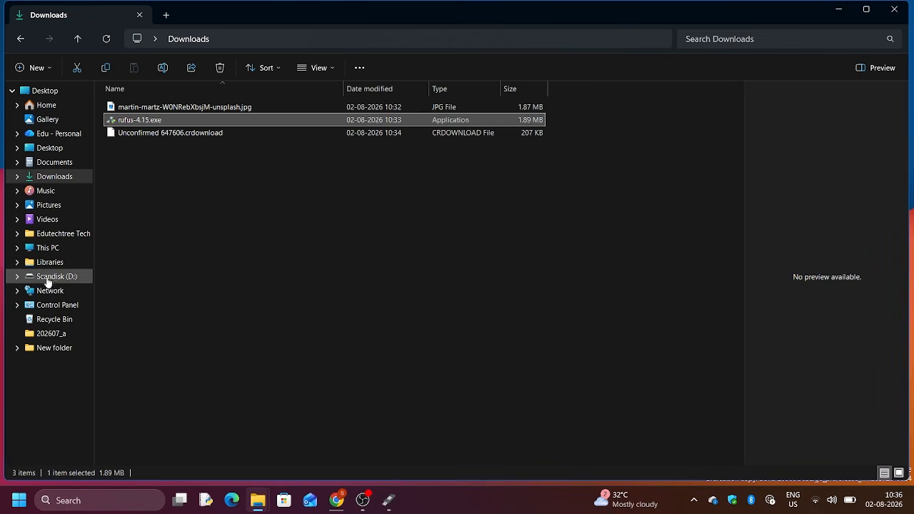
pyautogui.click(45, 248)
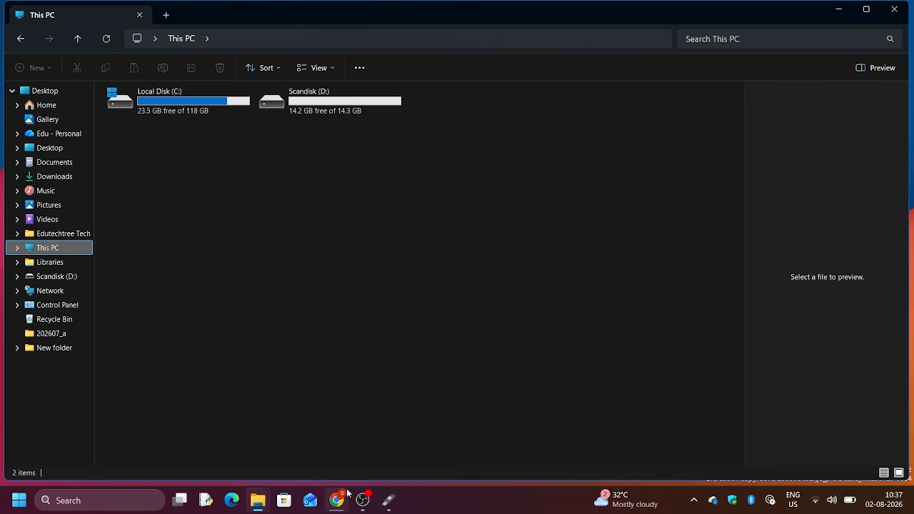
pyautogui.click(386, 503)
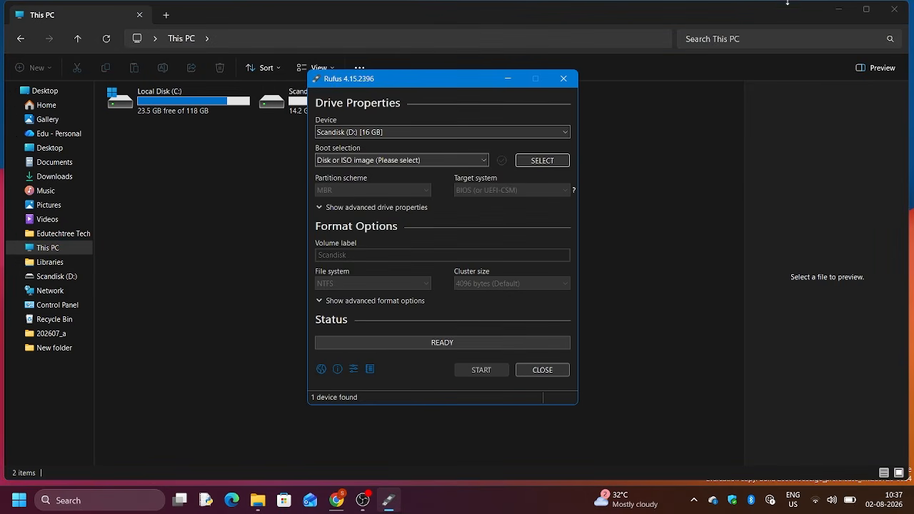
pyautogui.click(834, 7)
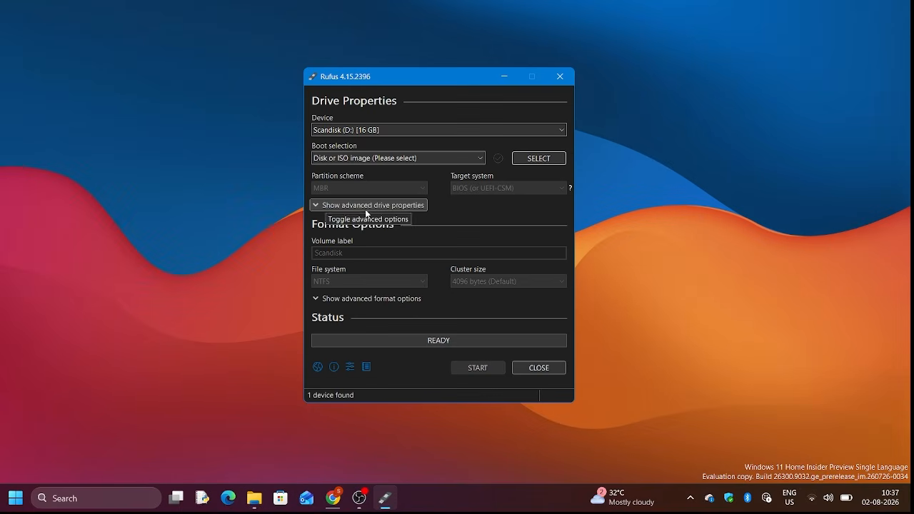
# Step: Load Windows11_InsiderPreview_Client_x64_en-us_26300_8935.iso from Downloads as the boot image
pyautogui.click(387, 158)
pyautogui.click(388, 160)
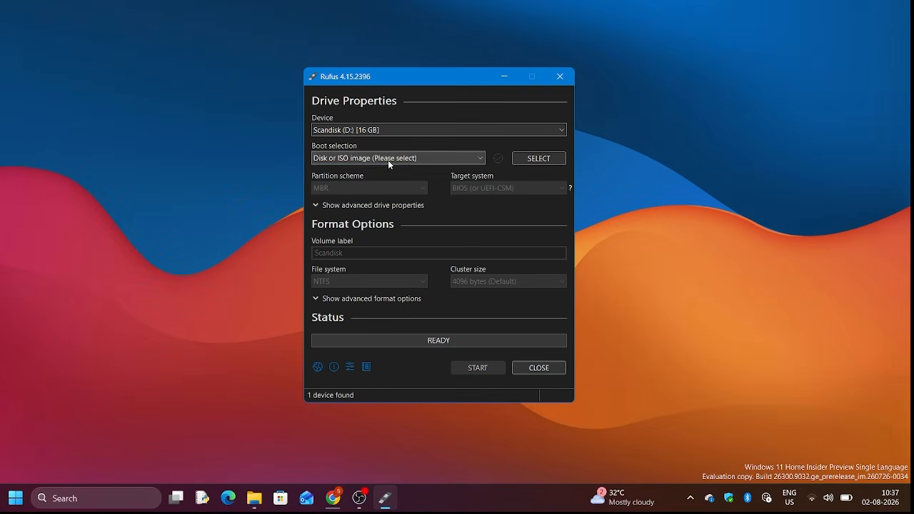
pyautogui.click(550, 162)
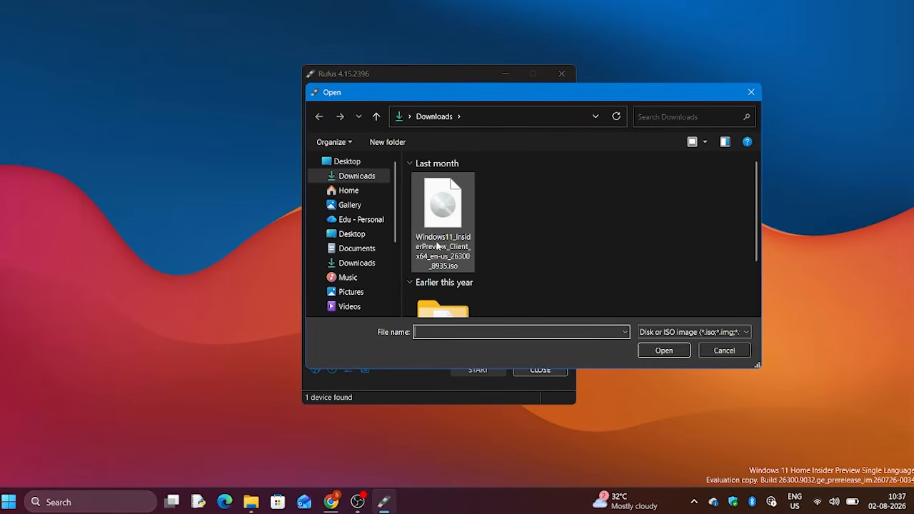
pyautogui.click(443, 250)
pyautogui.click(665, 352)
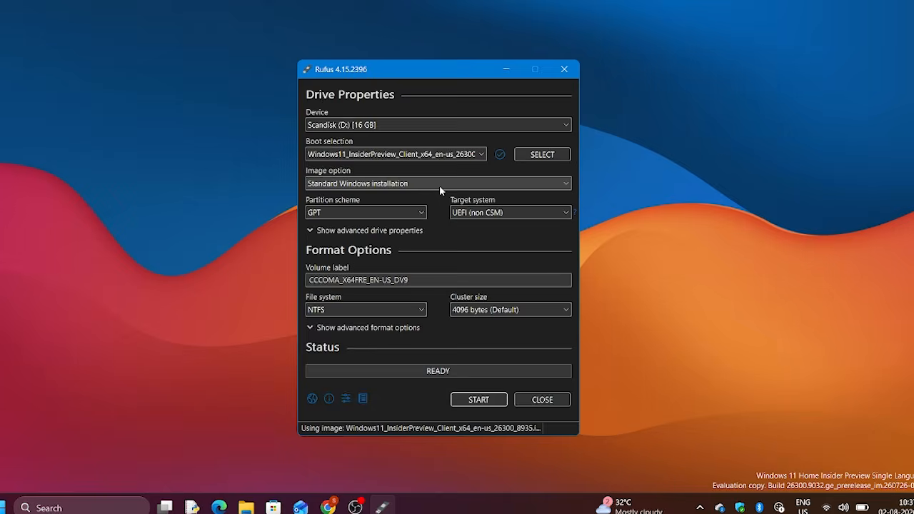
# Step: Keep Standard Windows installation as the image option and set the volume label to "Windows 11 26H2"
pyautogui.click(391, 184)
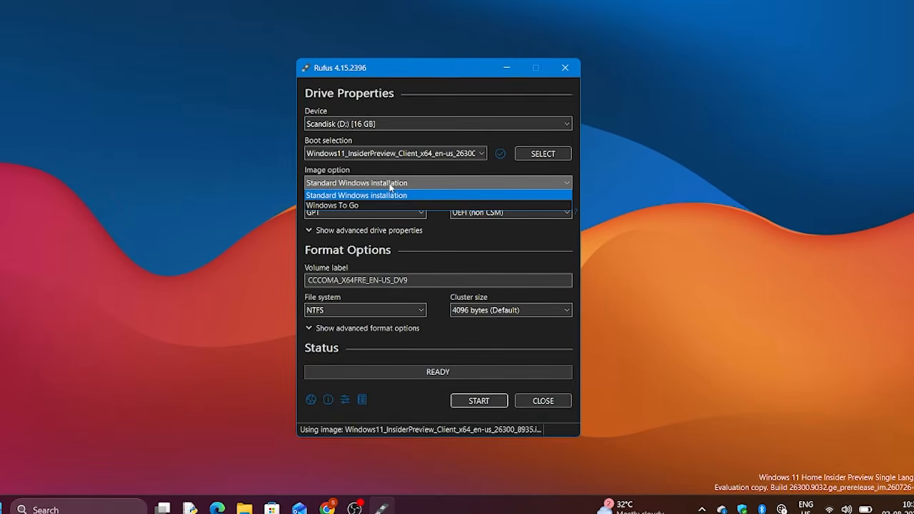
pyautogui.click(391, 185)
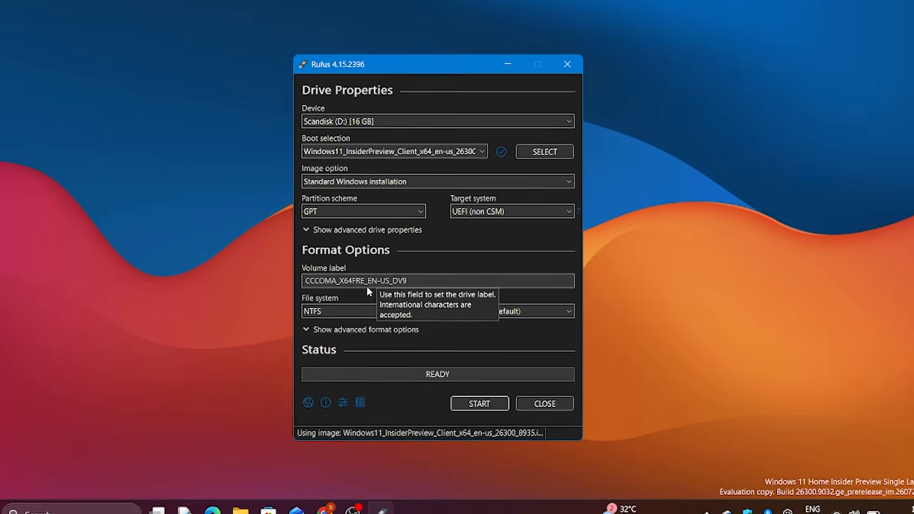
pyautogui.click(414, 282)
pyautogui.moveTo(415, 282); pyautogui.dragTo(276, 284)
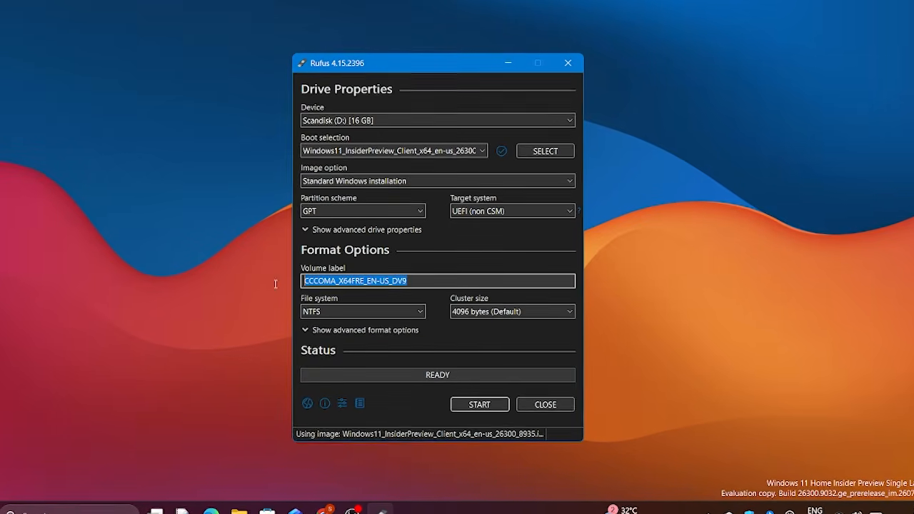
pyautogui.write('Windows 11 26')
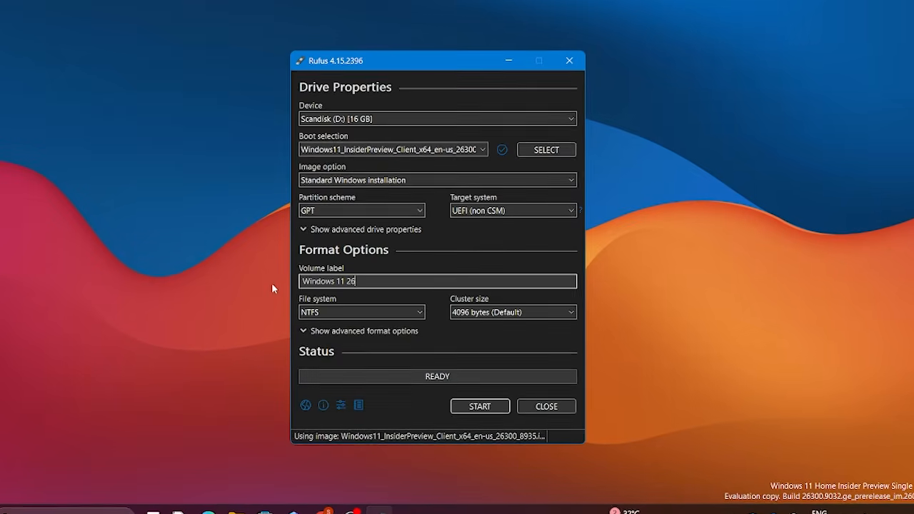
pyautogui.write('H2')
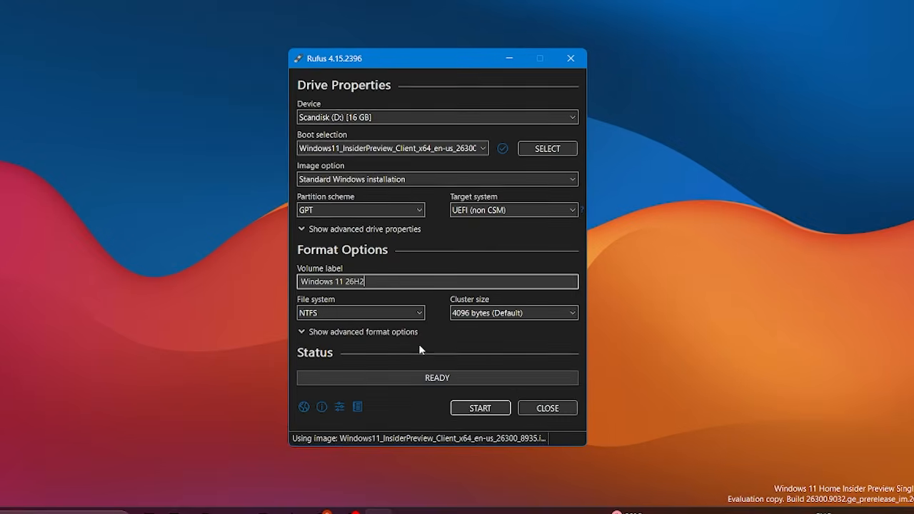
# Step: Show the advanced format options and start creating the bootable drive to open the Windows customization choices
pyautogui.click(301, 332)
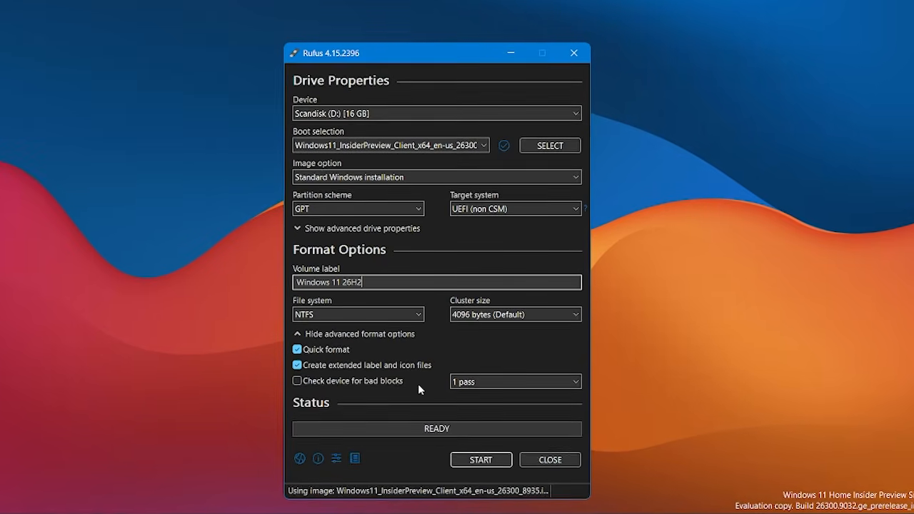
pyautogui.click(468, 461)
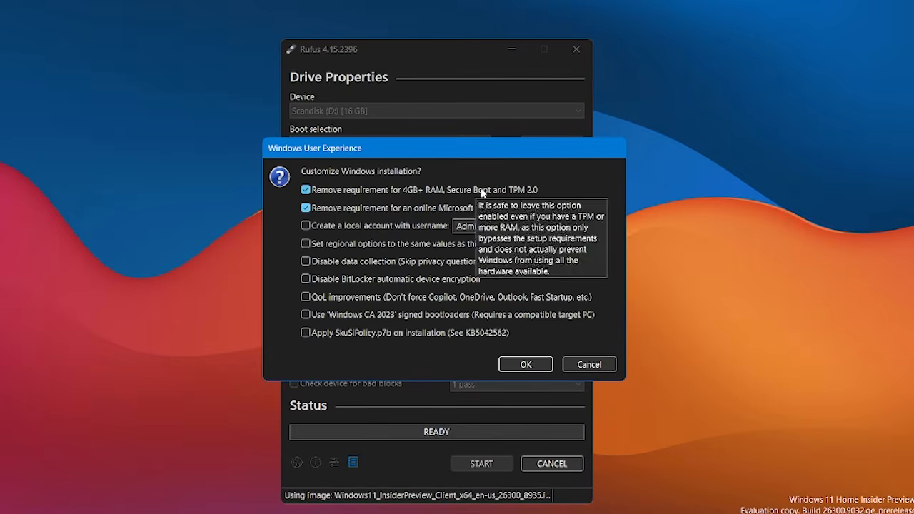
# Step: Customize the installation with local account Admin, no data collection or BitLocker encryption, QoL improvements, Windows CA 2023 bootloaders and SkuSiPolicy.p7b, and accept the options
pyautogui.click(305, 226)
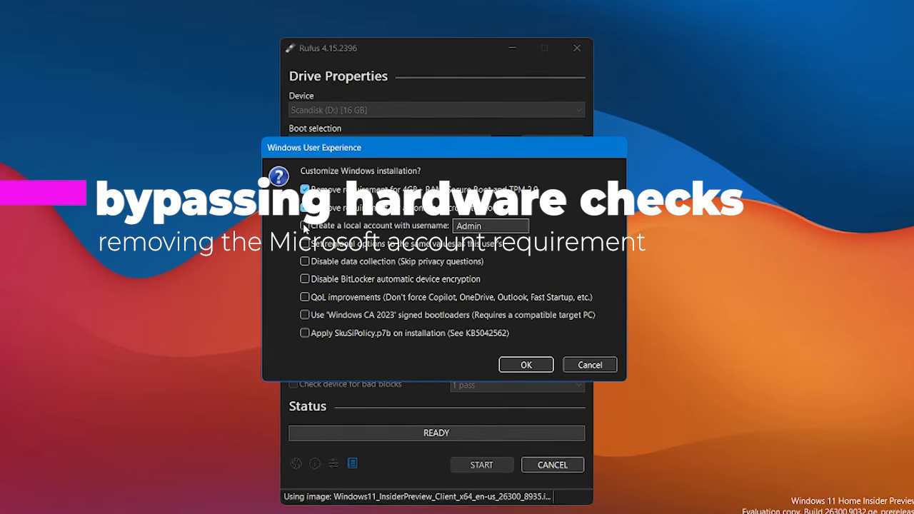
pyautogui.click(305, 262)
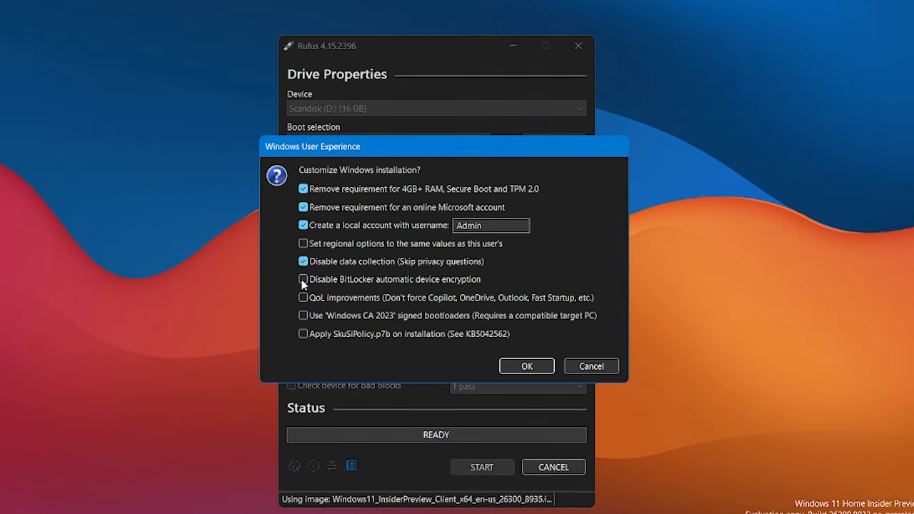
pyautogui.click(304, 279)
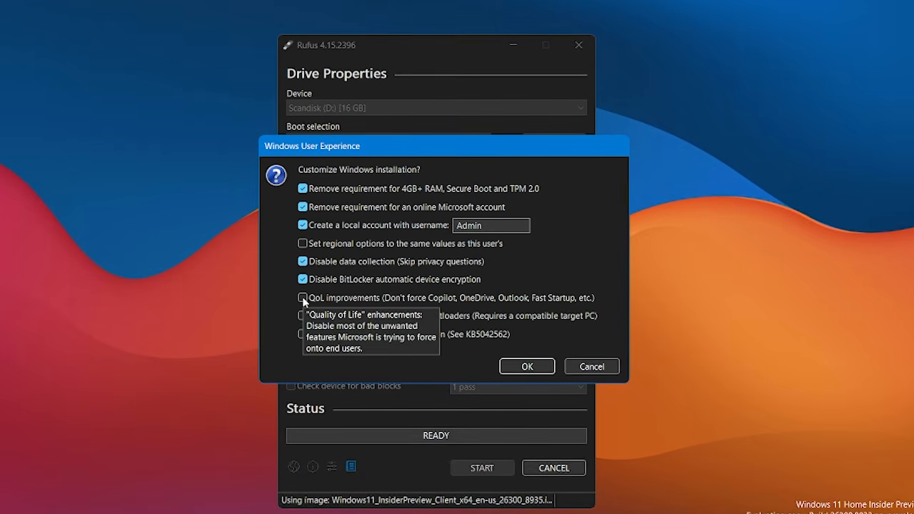
pyautogui.click(303, 299)
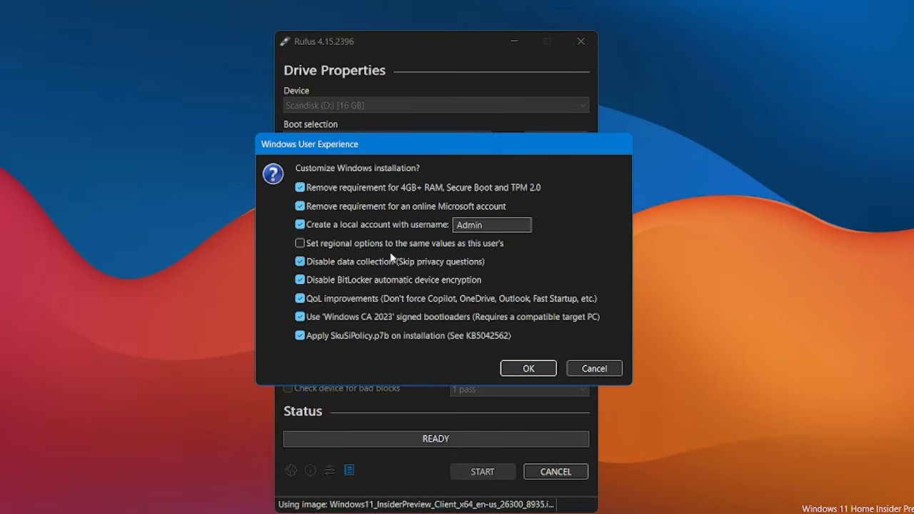
pyautogui.moveTo(428, 246)
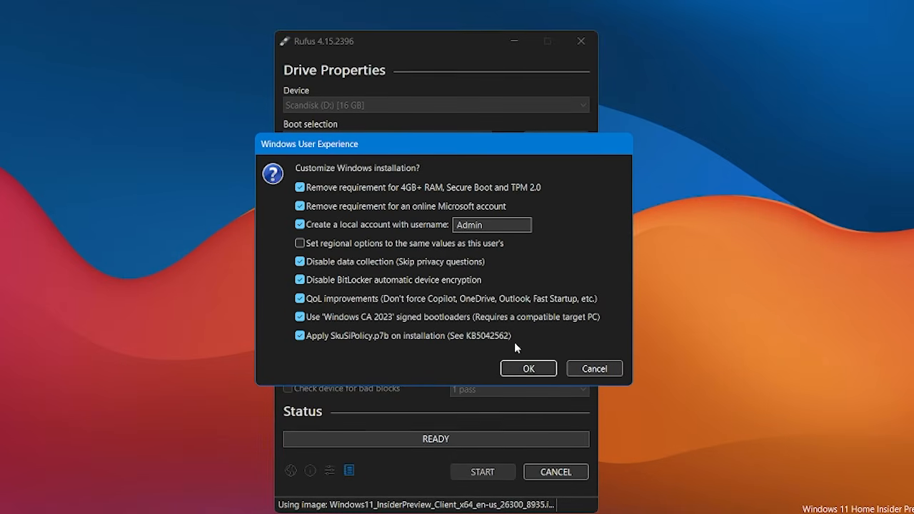
pyautogui.click(518, 369)
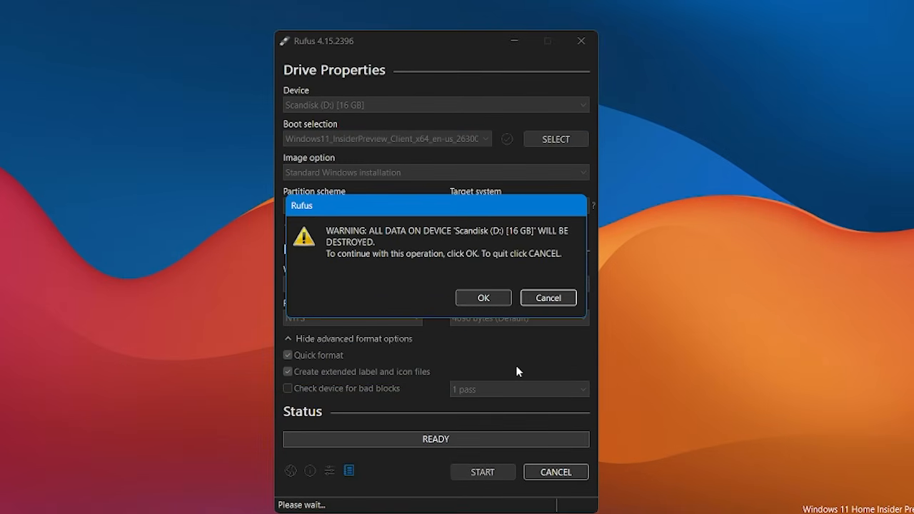
# Step: Approve erasing the Scandisk (D:) drive, let the bootable Windows 11 26H2 USB be written, and close Rufus
pyautogui.click(479, 300)
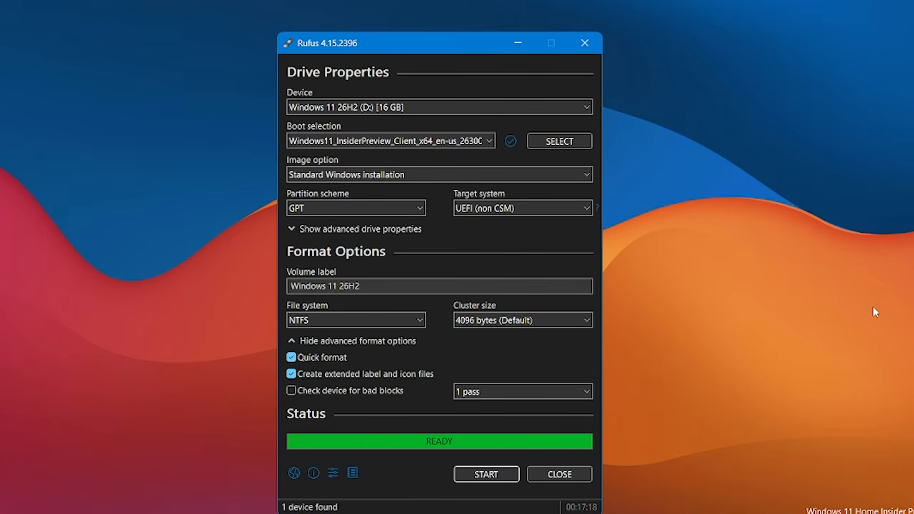
pyautogui.click(554, 476)
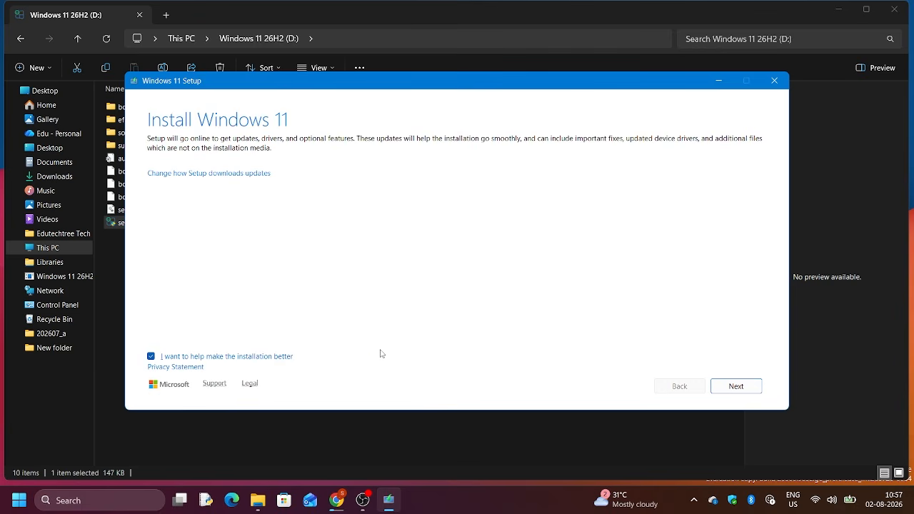
# Step: Change how Windows 11 Setup downloads updates to "Not right now" and continue the installation
pyautogui.click(219, 173)
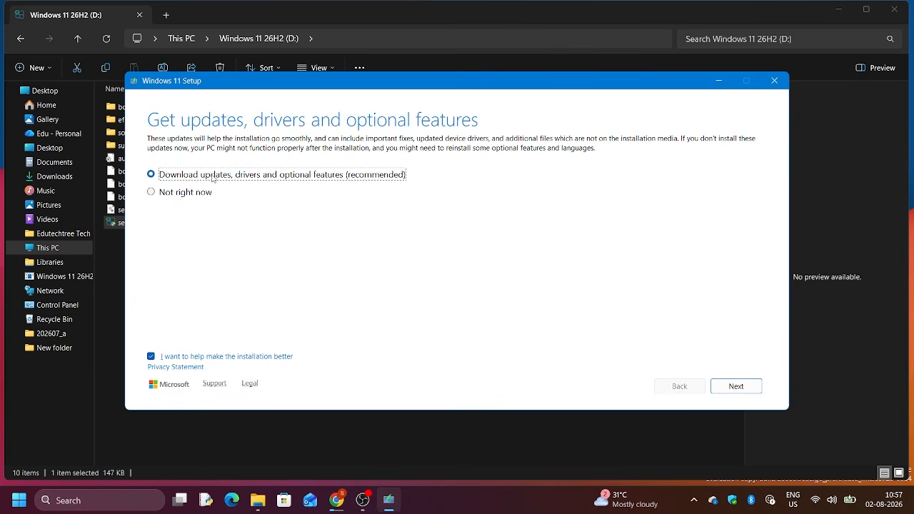
pyautogui.click(164, 193)
pyautogui.click(747, 390)
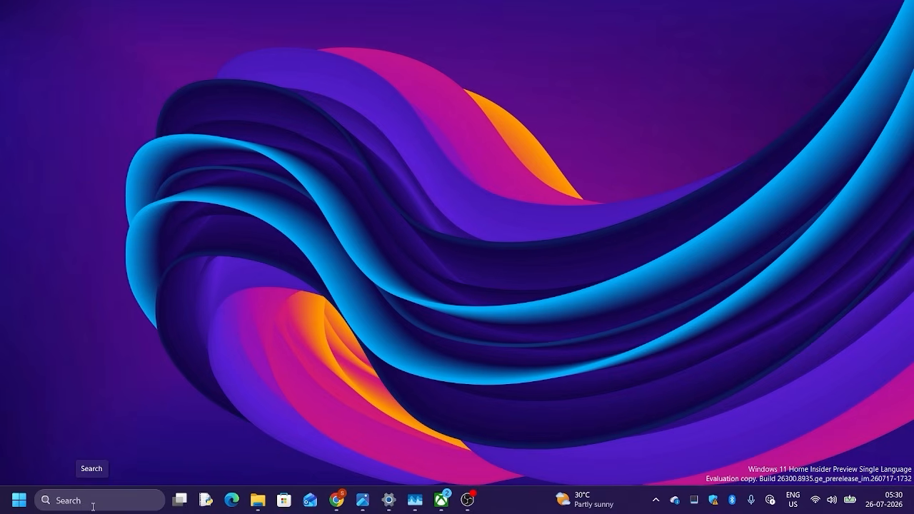
# Step: Run winver to check the installed Windows version and OS build
pyautogui.press('super+r')
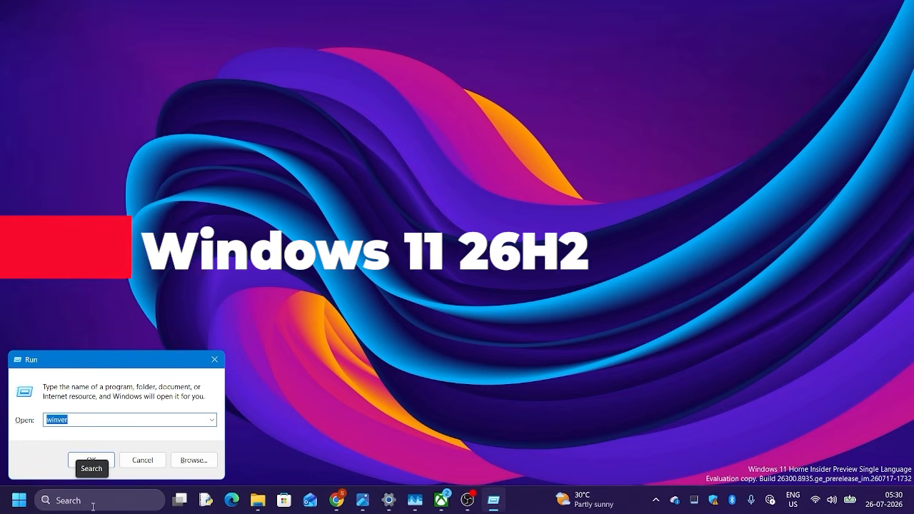
pyautogui.press('Return')
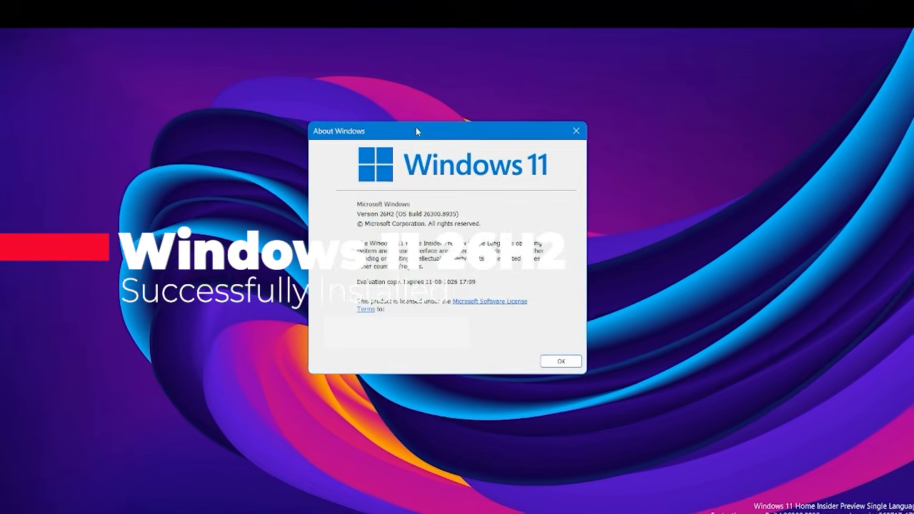